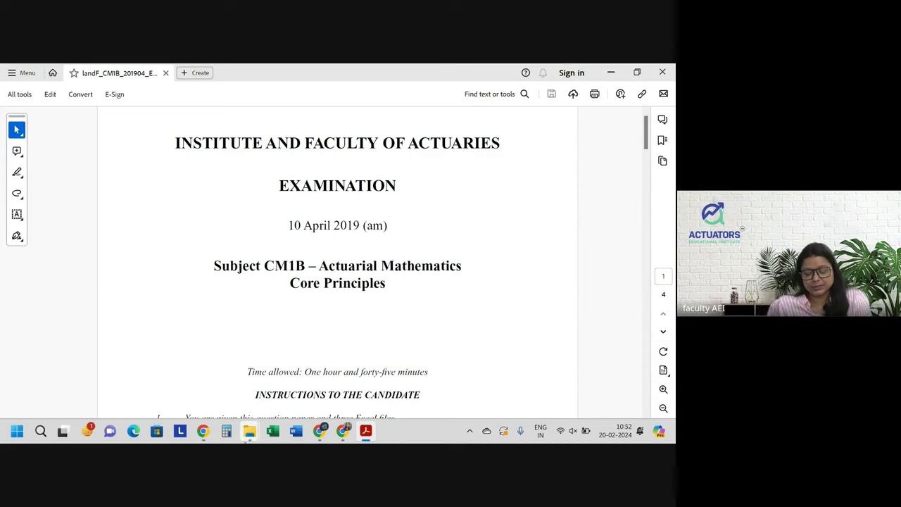
# - Bring the iandf_subjcm1-b_04_2019 zip folder window forward from the File Explorer taskbar
pyautogui.moveTo(248, 427)
pyautogui.click(303, 373)
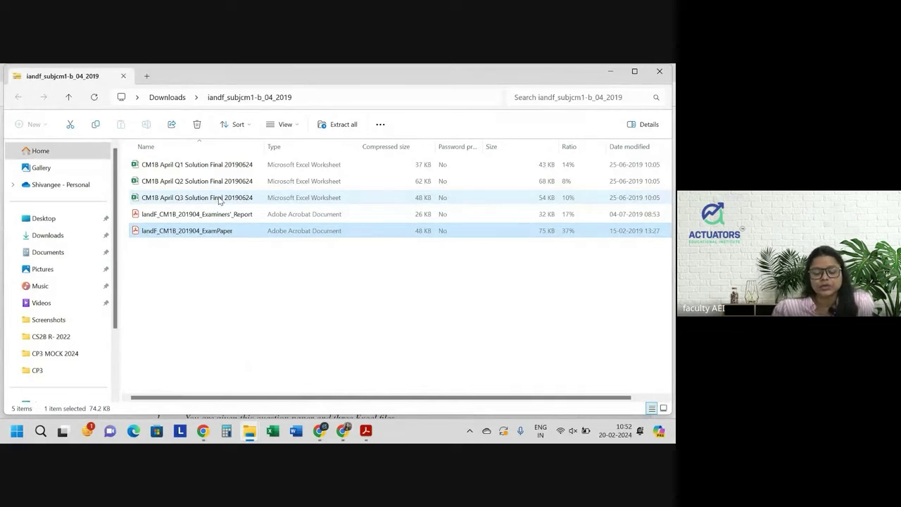
# - Switch to the CM1B exam paper in Acrobat and look over its cover page instructions
pyautogui.click(369, 434)
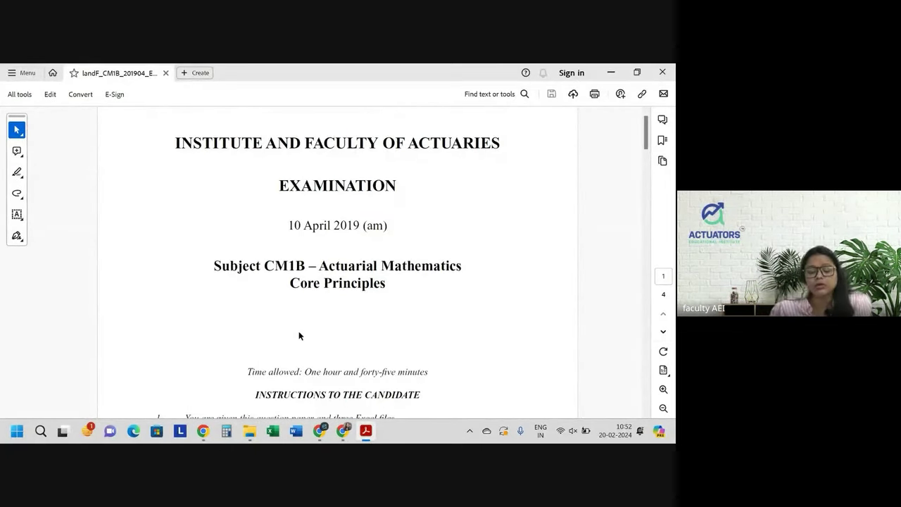
pyautogui.scroll(-3, 298, 336)
pyautogui.scroll(-2, 299, 335)
pyautogui.scroll(5, 299, 336)
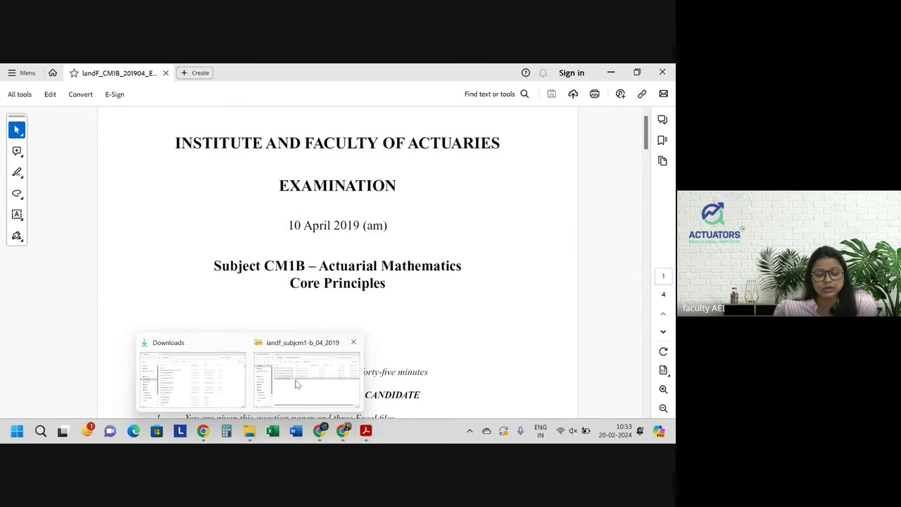
# - Go to Downloads and open the iandf_subjcm1-b_04_2019 zip to list its five files
pyautogui.click(319, 377)
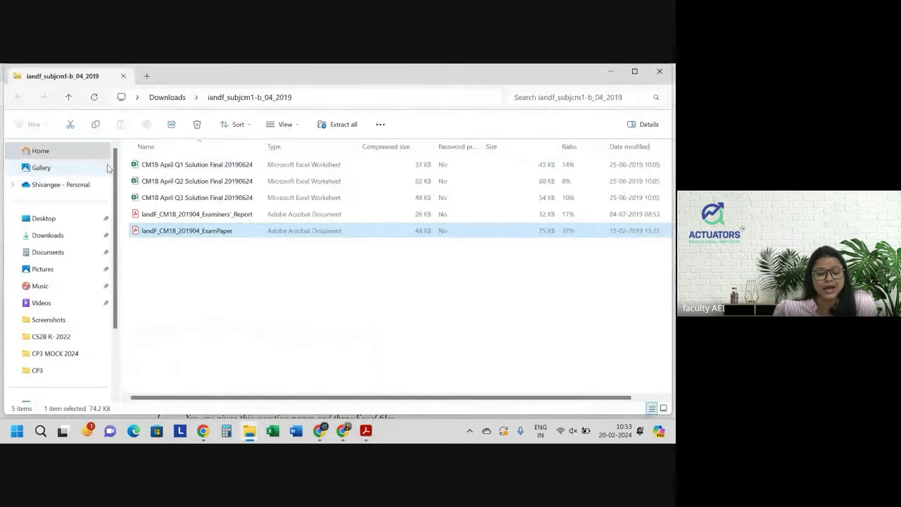
pyautogui.click(162, 100)
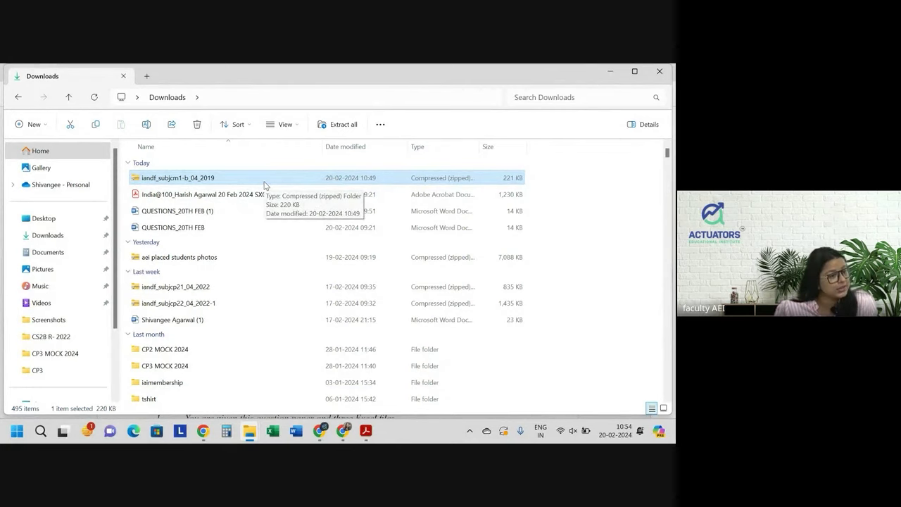
pyautogui.doubleClick(264, 182)
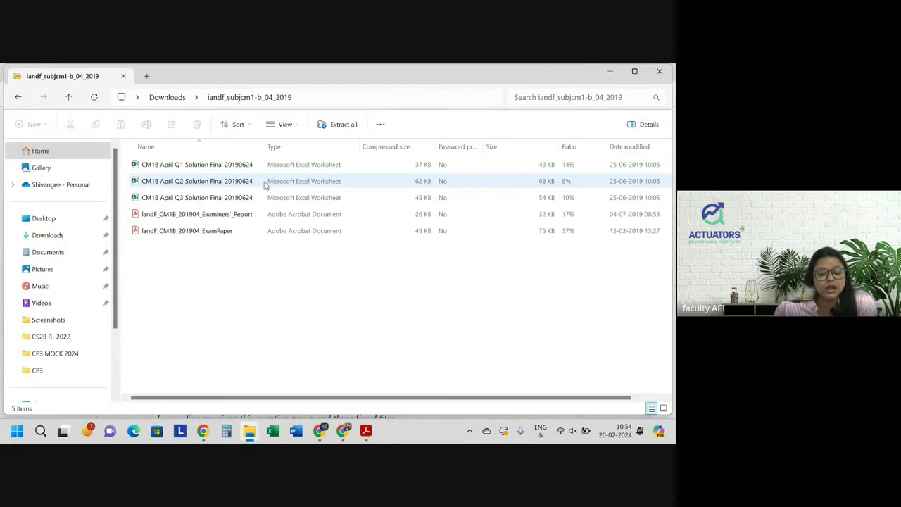
# - Extract all files from the exam zip into the Desktop folder
pyautogui.click(339, 135)
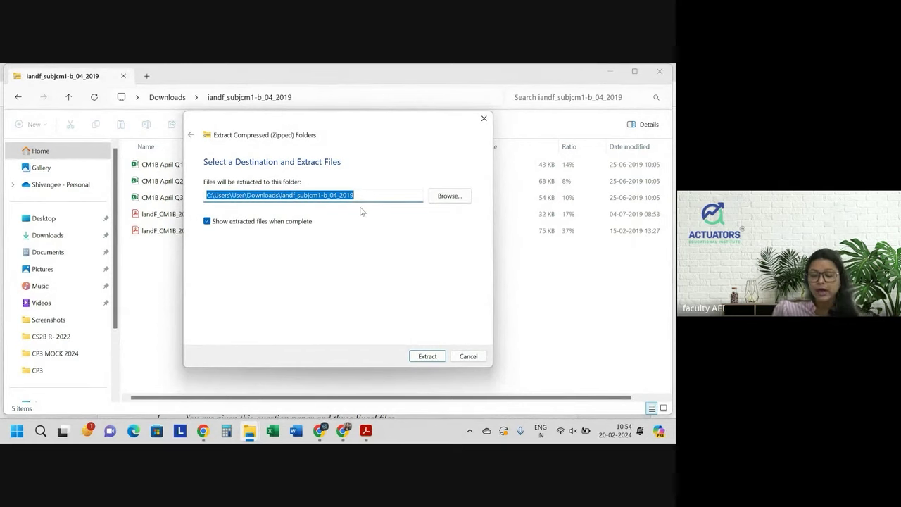
pyautogui.click(452, 196)
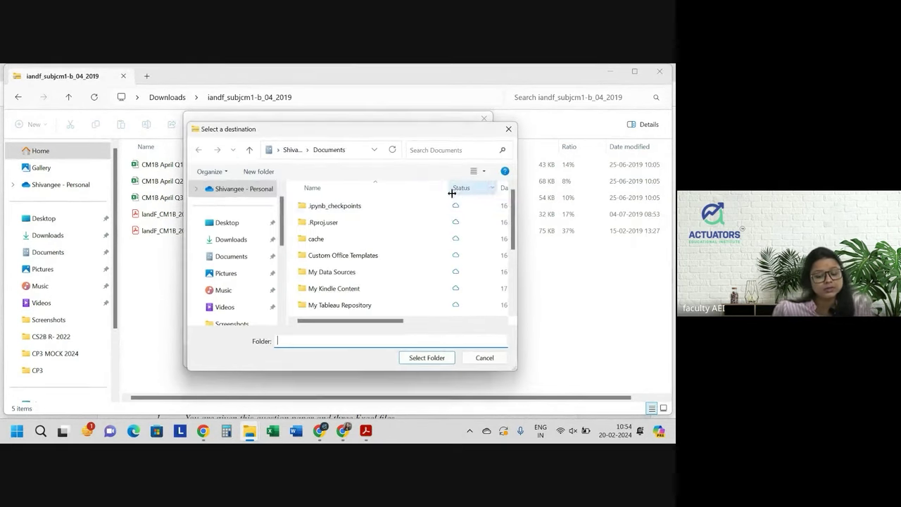
pyautogui.click(221, 224)
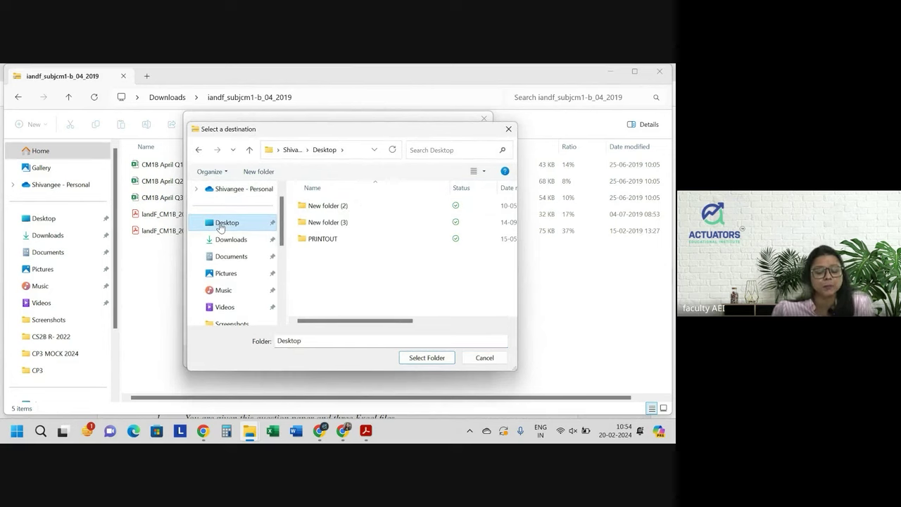
pyautogui.click(426, 359)
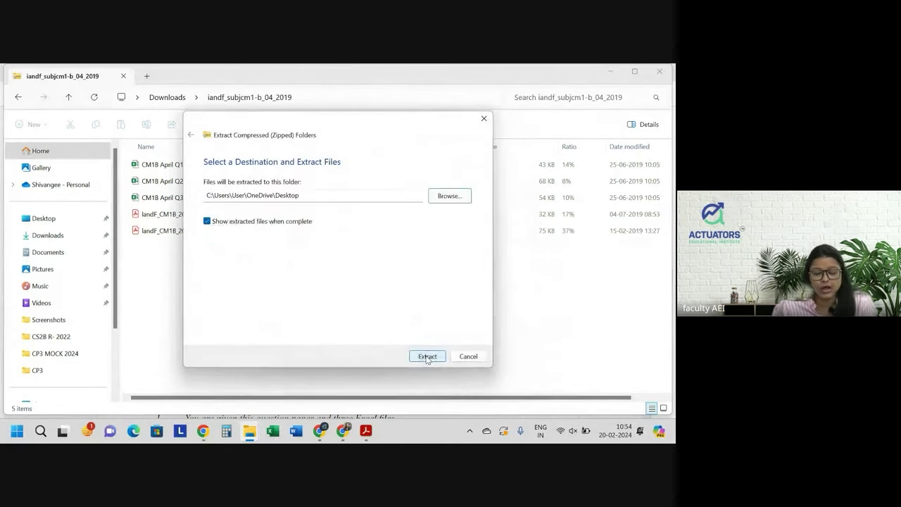
pyautogui.click(427, 357)
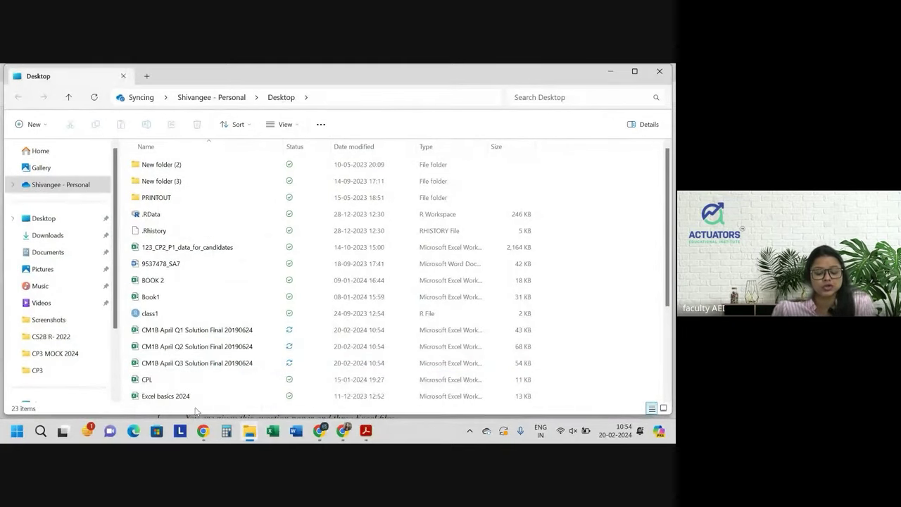
# - Select the three extracted CM1B April solution workbooks on the Desktop, then close that window
pyautogui.moveTo(203, 428)
pyautogui.scroll(-3, 240, 287)
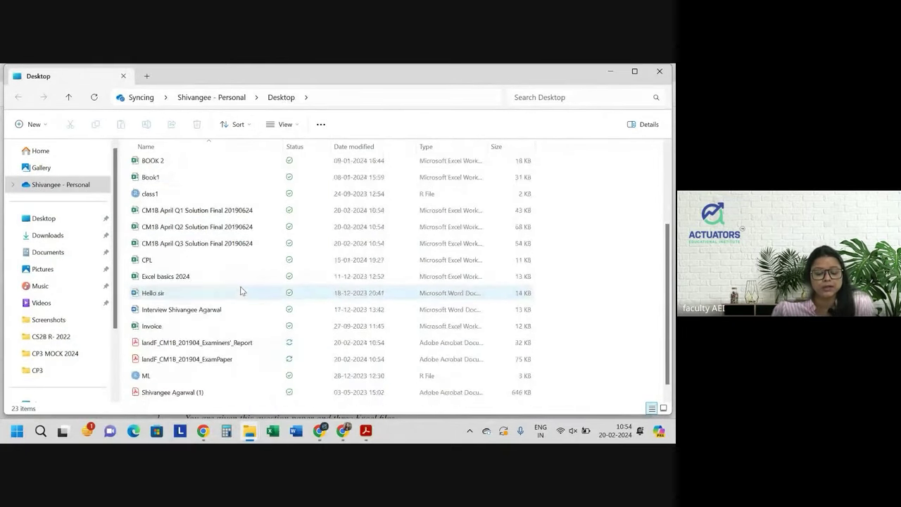
pyautogui.moveTo(124, 191); pyautogui.dragTo(155, 233)
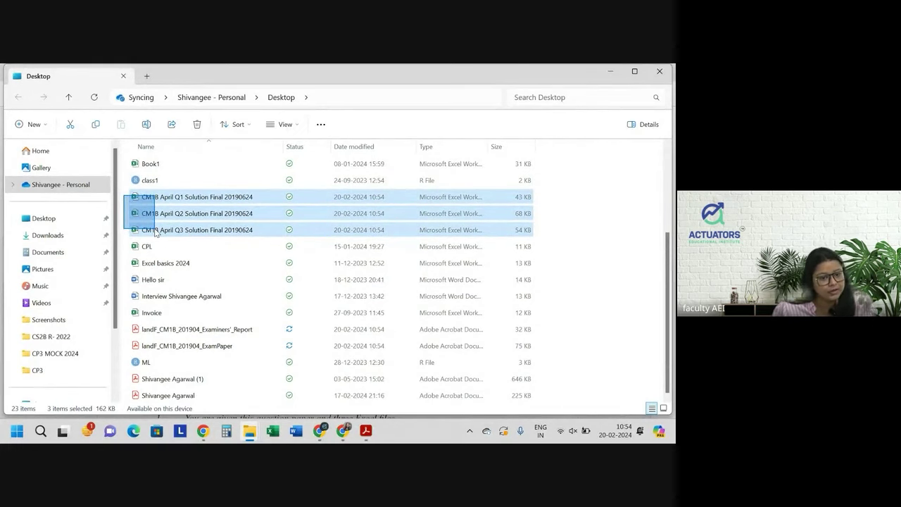
pyautogui.moveTo(155, 233); pyautogui.dragTo(156, 233)
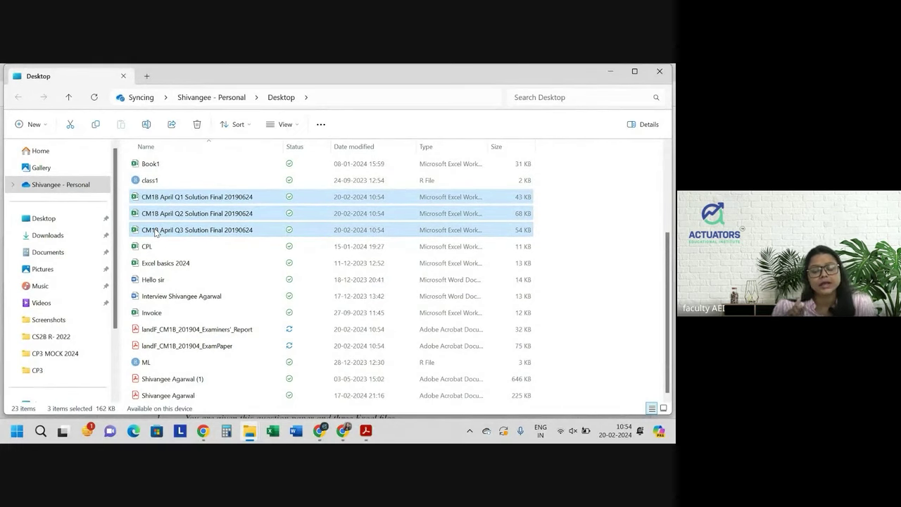
pyautogui.click(660, 72)
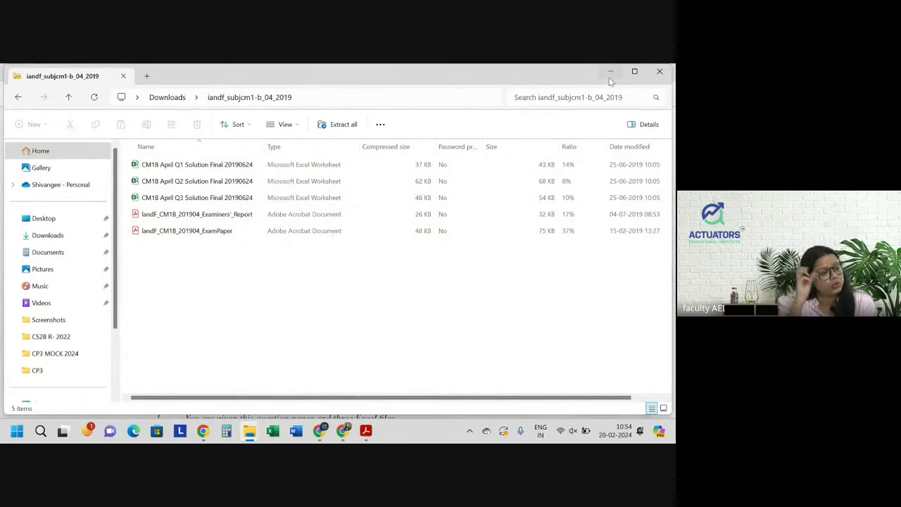
# - Move the iandf_subjcm1-b_04_2019 zip from Downloads onto the Desktop
pyautogui.click(660, 71)
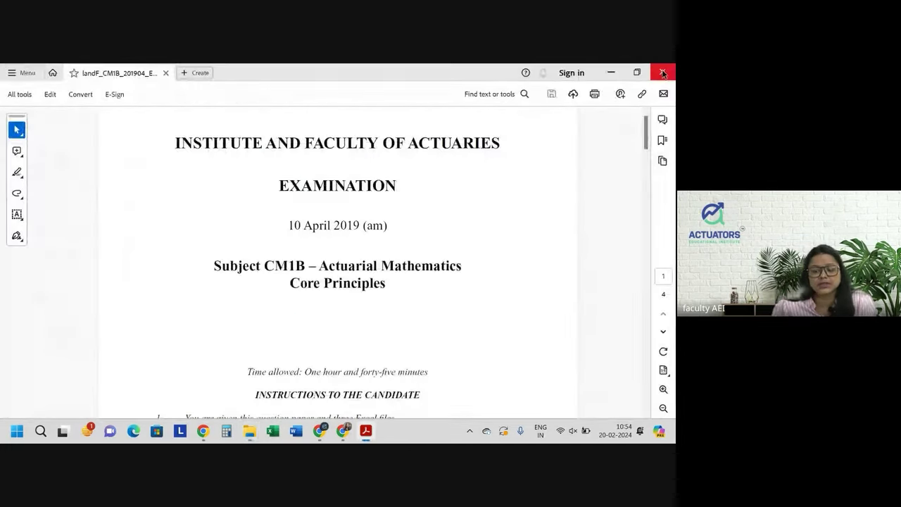
pyautogui.click(249, 431)
pyautogui.click(166, 228)
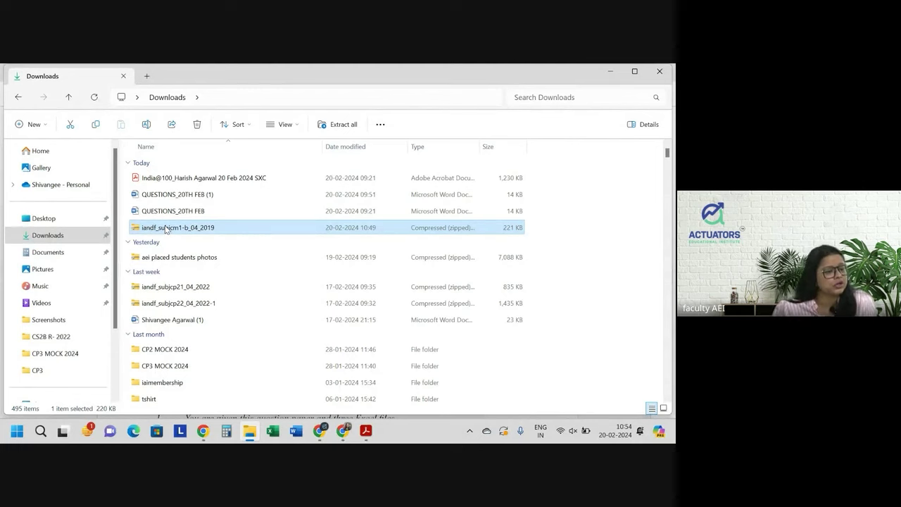
pyautogui.moveTo(166, 228); pyautogui.dragTo(50, 218)
# - Open the Desktop copy of the exam zip to list its five files
pyautogui.click(50, 219)
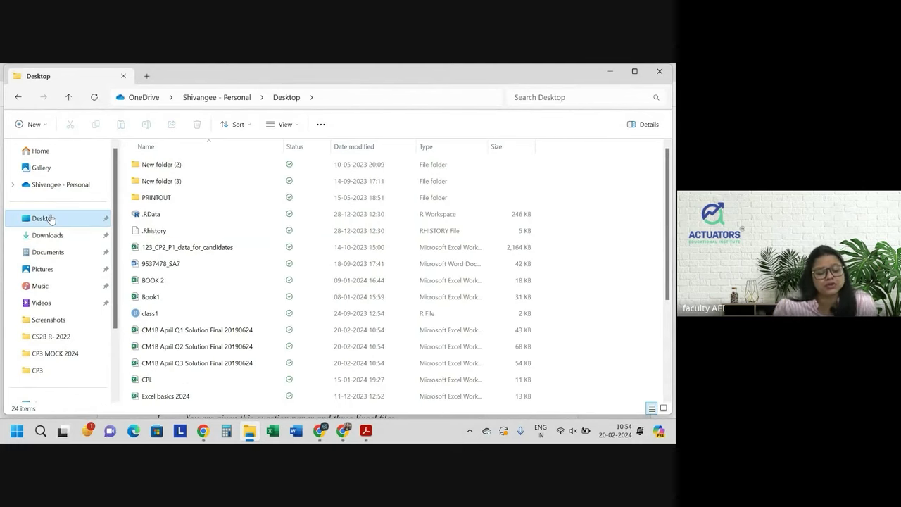
pyautogui.scroll(-3, 176, 281)
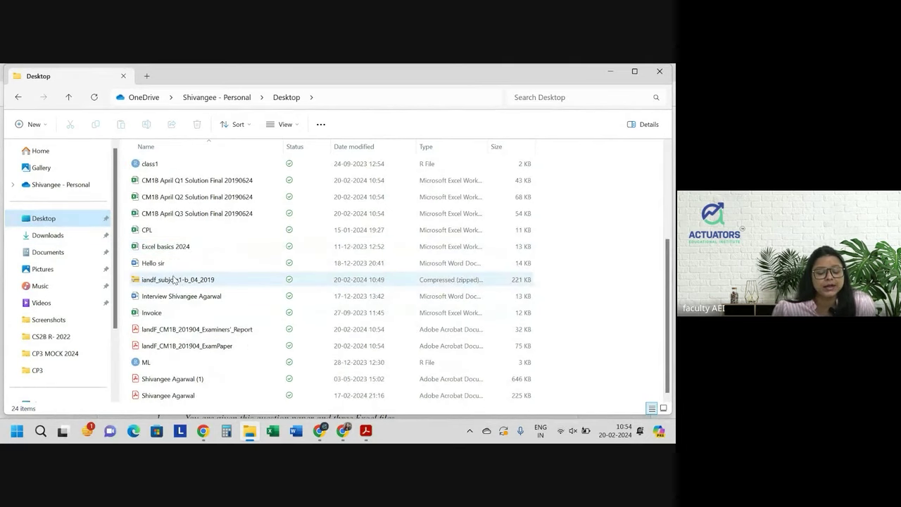
pyautogui.click(176, 281)
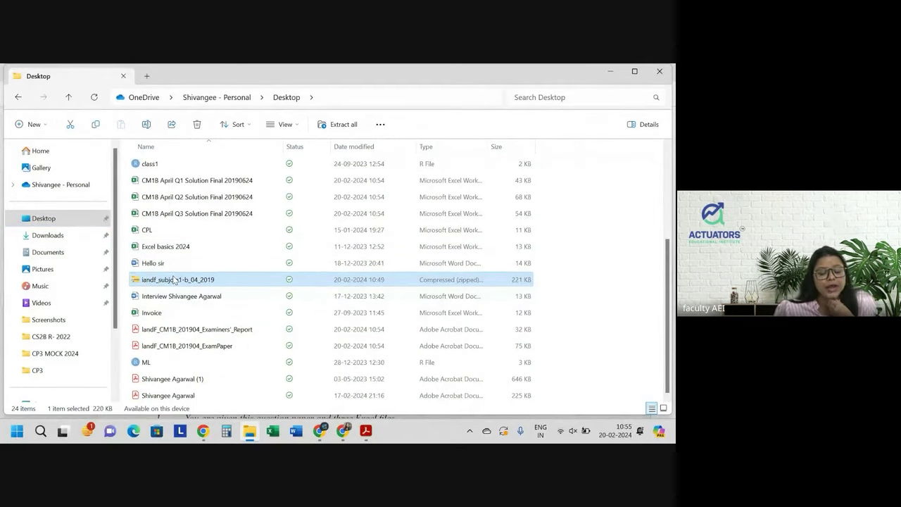
pyautogui.doubleClick(175, 280)
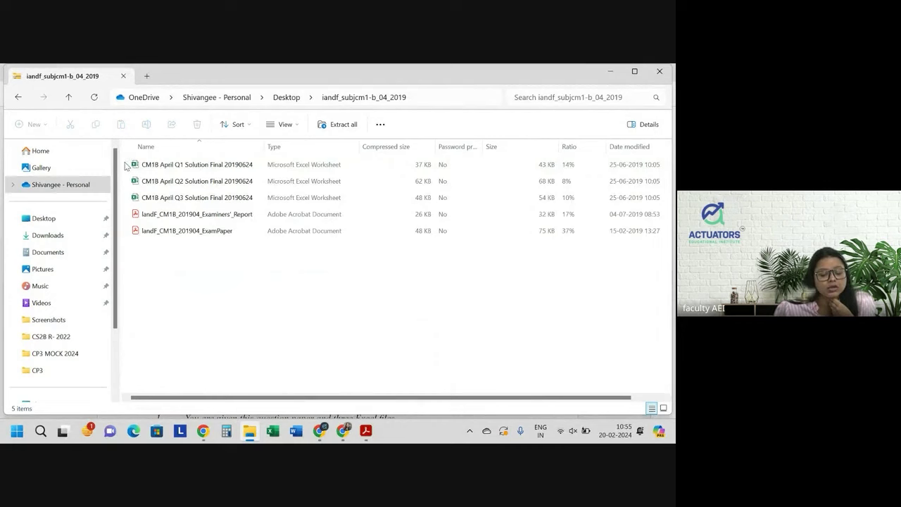
pyautogui.moveTo(127, 162); pyautogui.dragTo(164, 187)
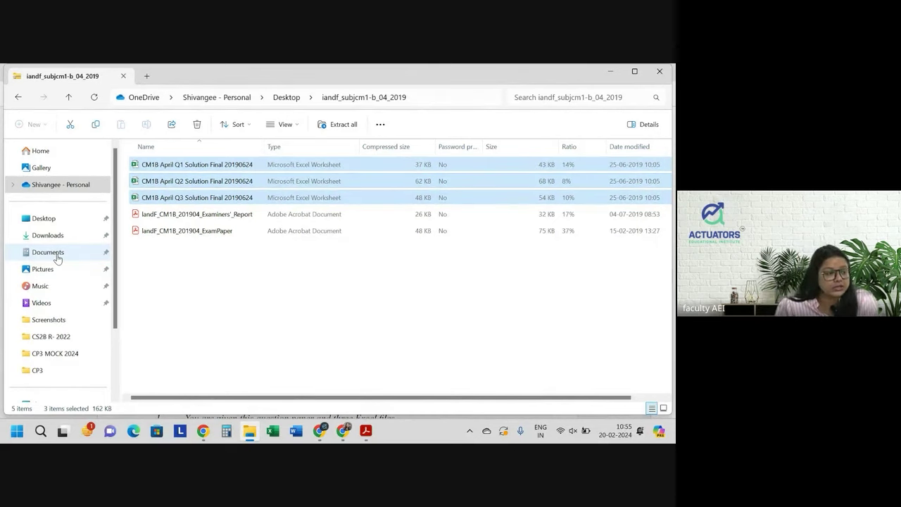
pyautogui.click(191, 336)
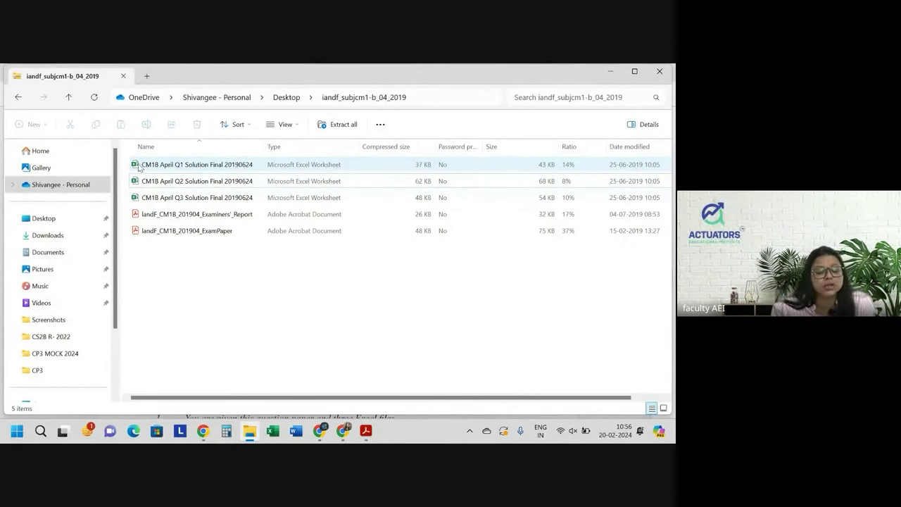
# - Select the Q1–Q3 solution workbooks, then return to the Desktop folder via Downloads
pyautogui.moveTo(134, 167); pyautogui.dragTo(145, 202)
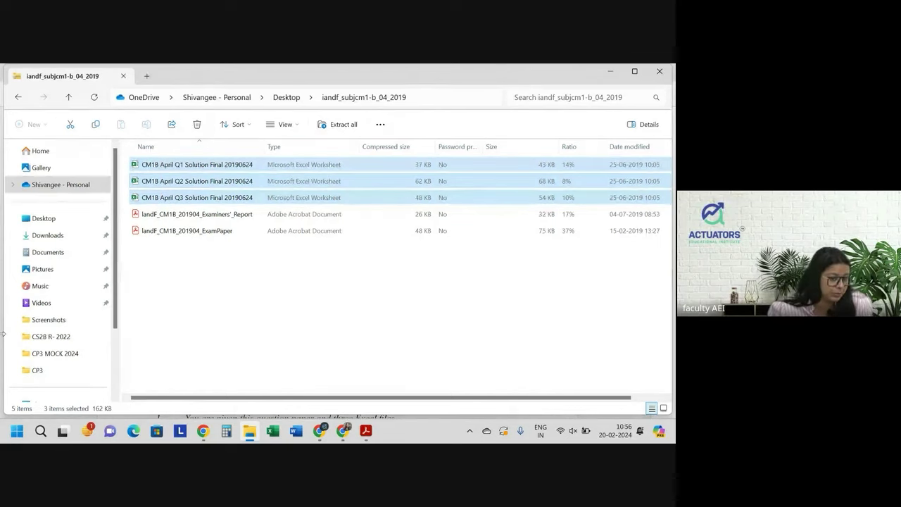
pyautogui.click(286, 97)
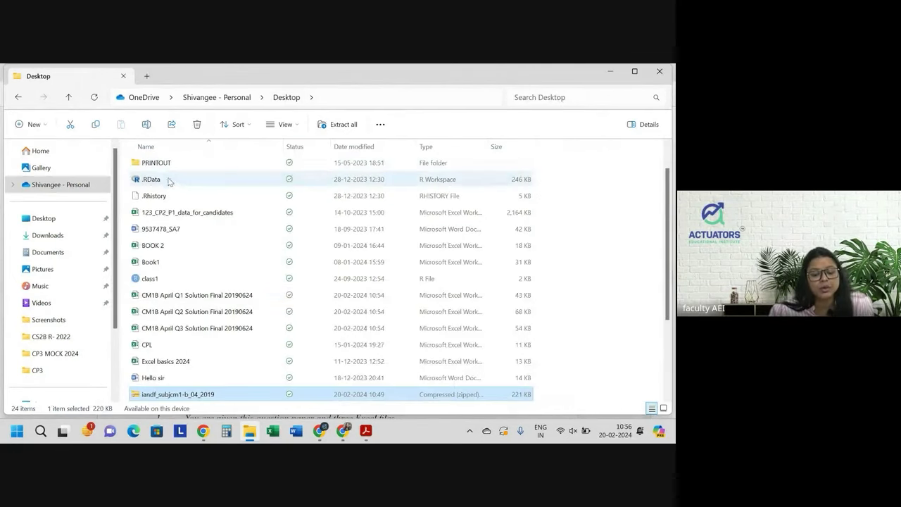
pyautogui.click(57, 235)
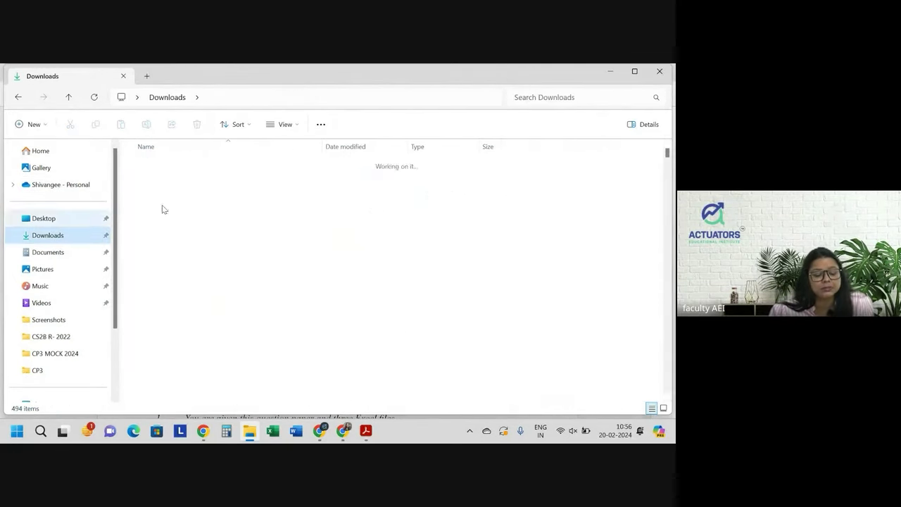
pyautogui.click(41, 219)
# - Locate the exam zip on the Desktop and check its context menu without choosing anything
pyautogui.scroll(-5, 187, 265)
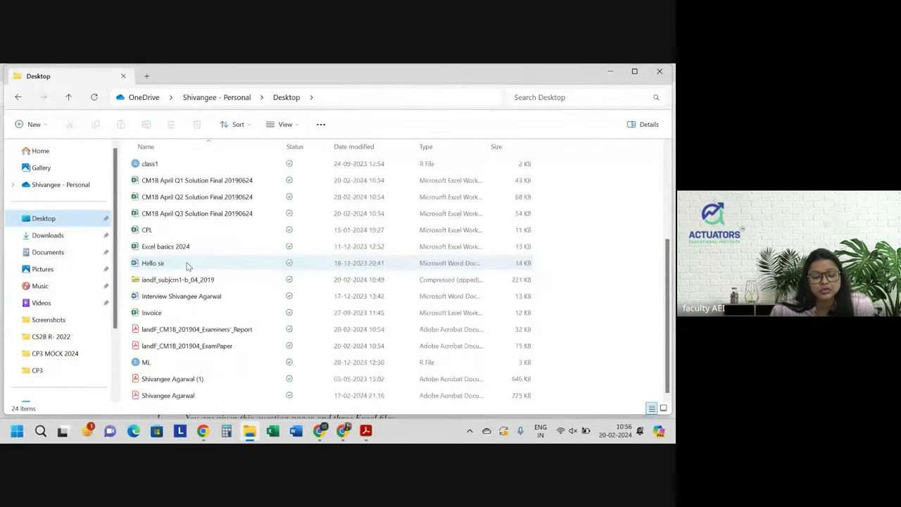
pyautogui.scroll(-1, 188, 266)
pyautogui.click(183, 279)
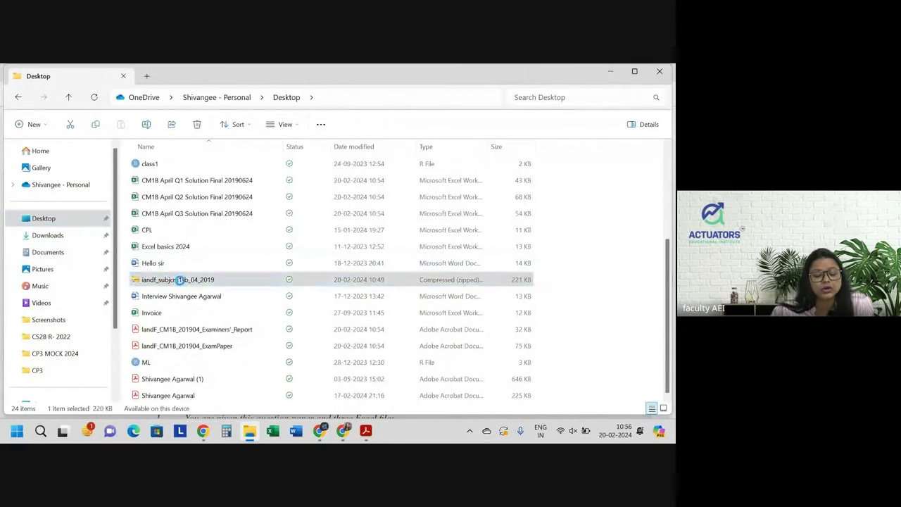
pyautogui.rightClick(181, 281)
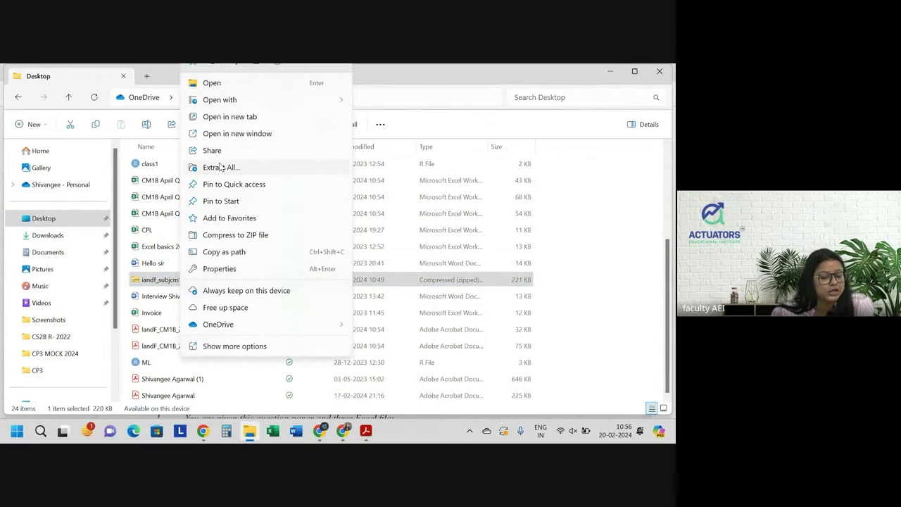
pyautogui.click(159, 279)
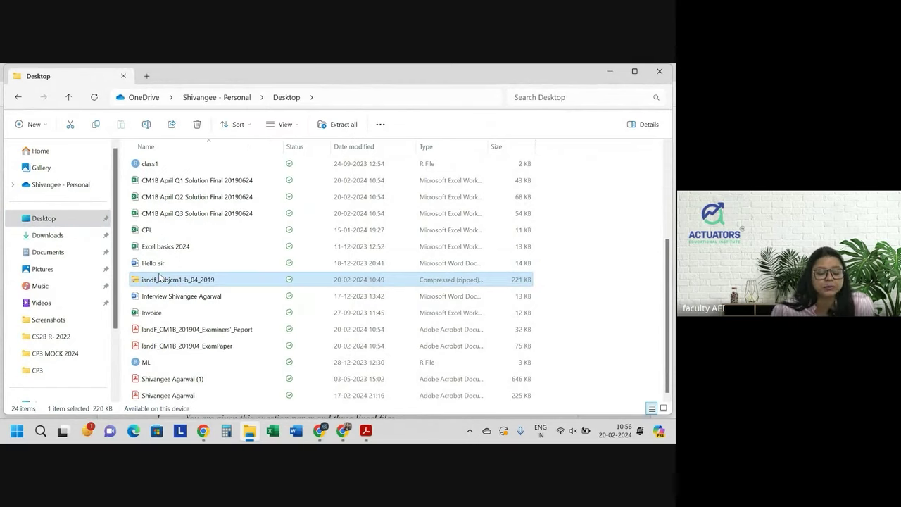
# - Launch CM1B April Q1 Solution Final 20190624 from the Desktop in Excel
pyautogui.click(167, 181)
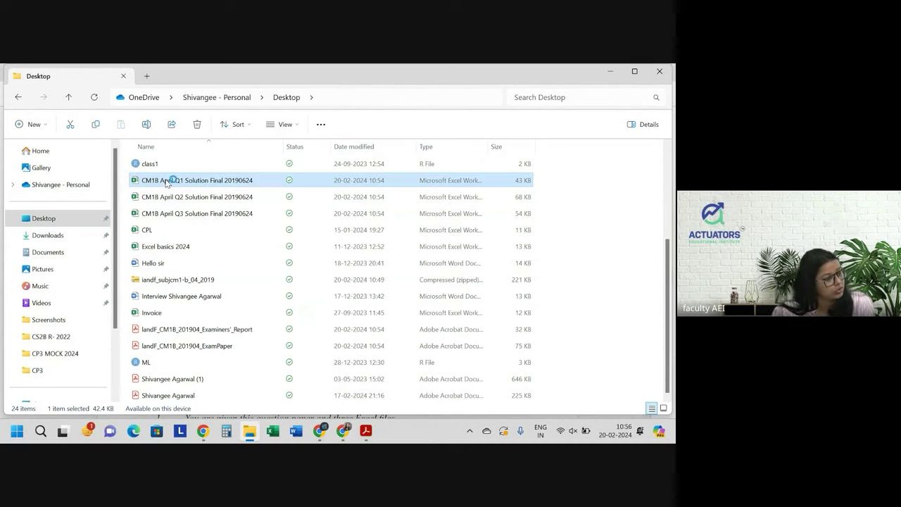
pyautogui.doubleClick(167, 181)
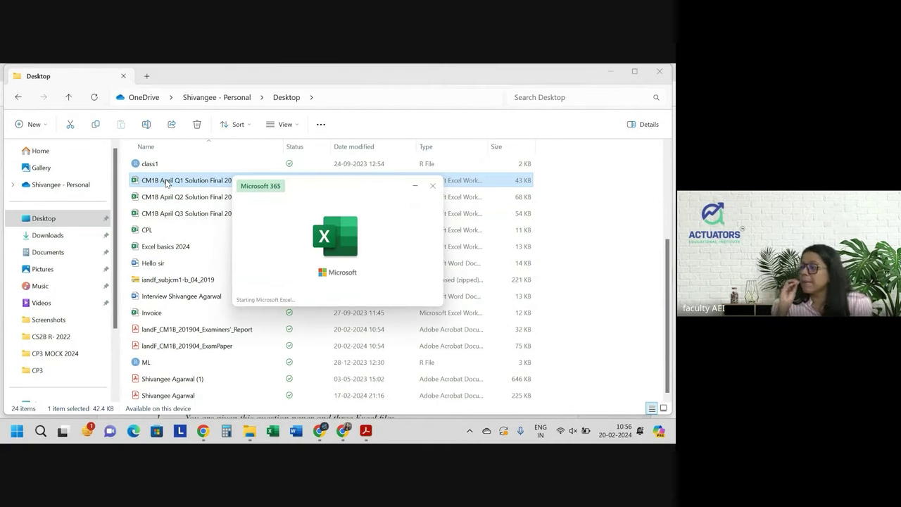